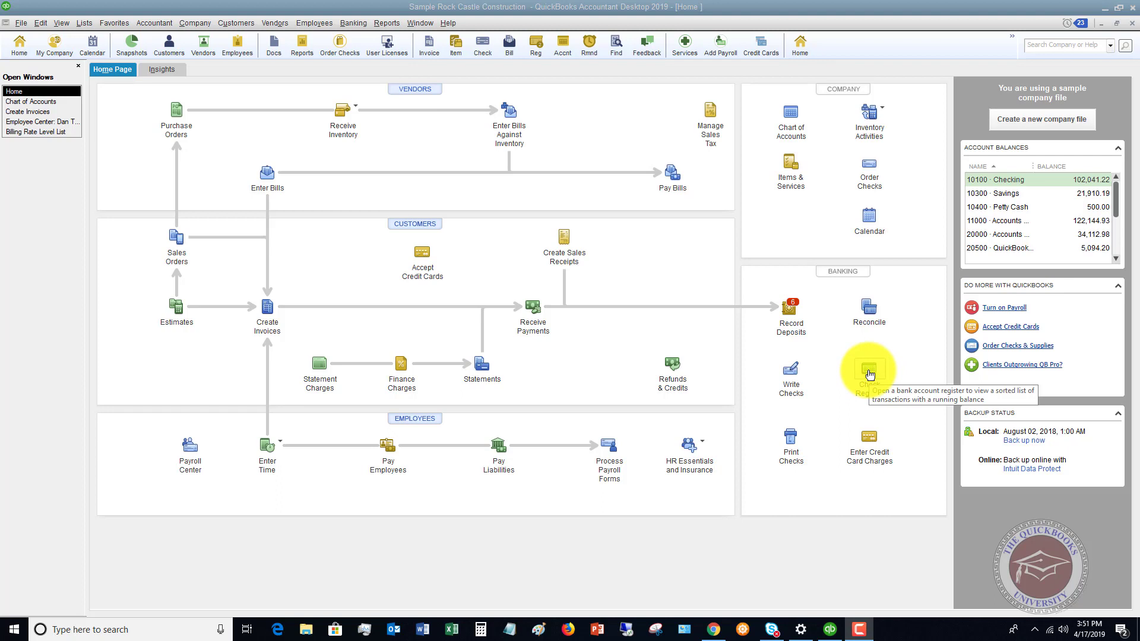
Start opening an account register with Checking selected, then cancel it
{"action": "left_click", "coordinate": [869, 374]}
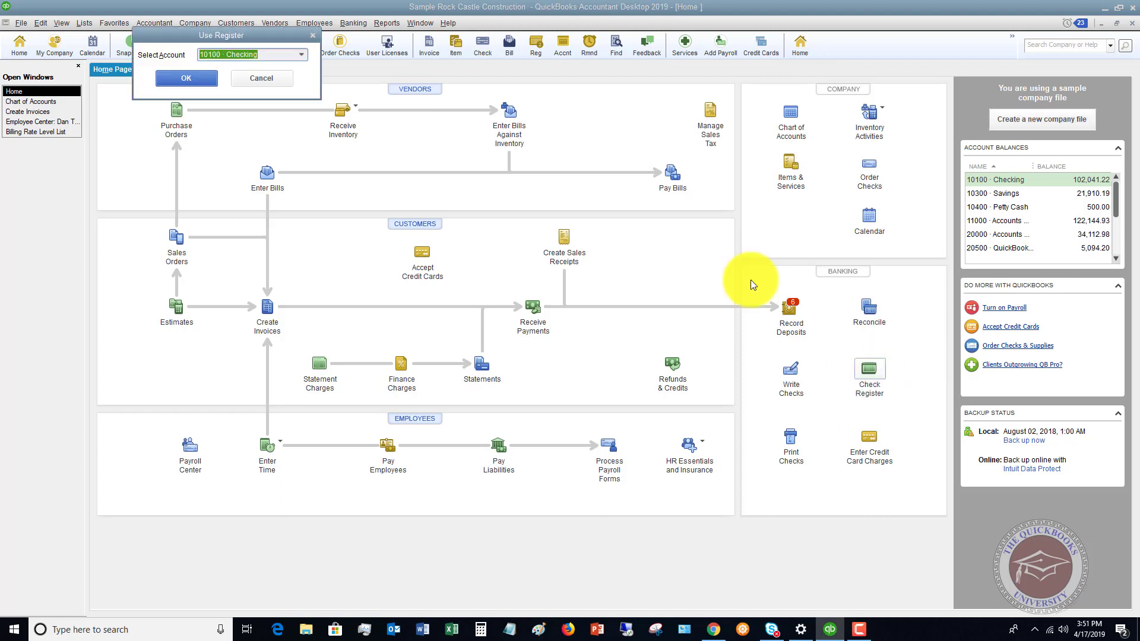
{"action": "left_click", "coordinate": [301, 54]}
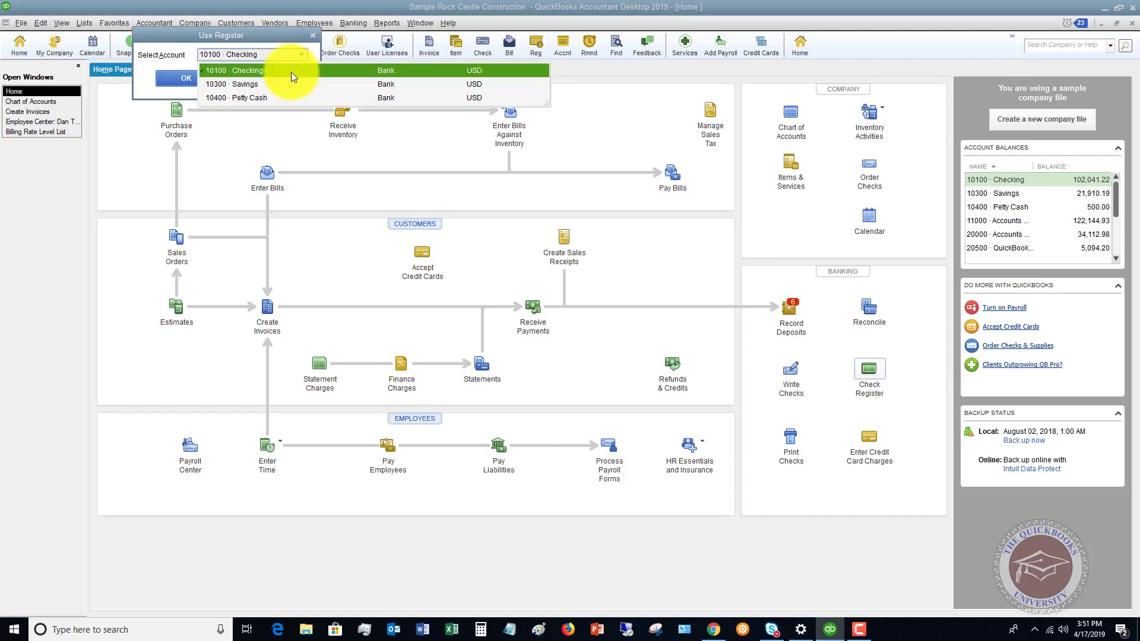
{"action": "left_click", "coordinate": [180, 48]}
{"action": "left_click", "coordinate": [255, 77]}
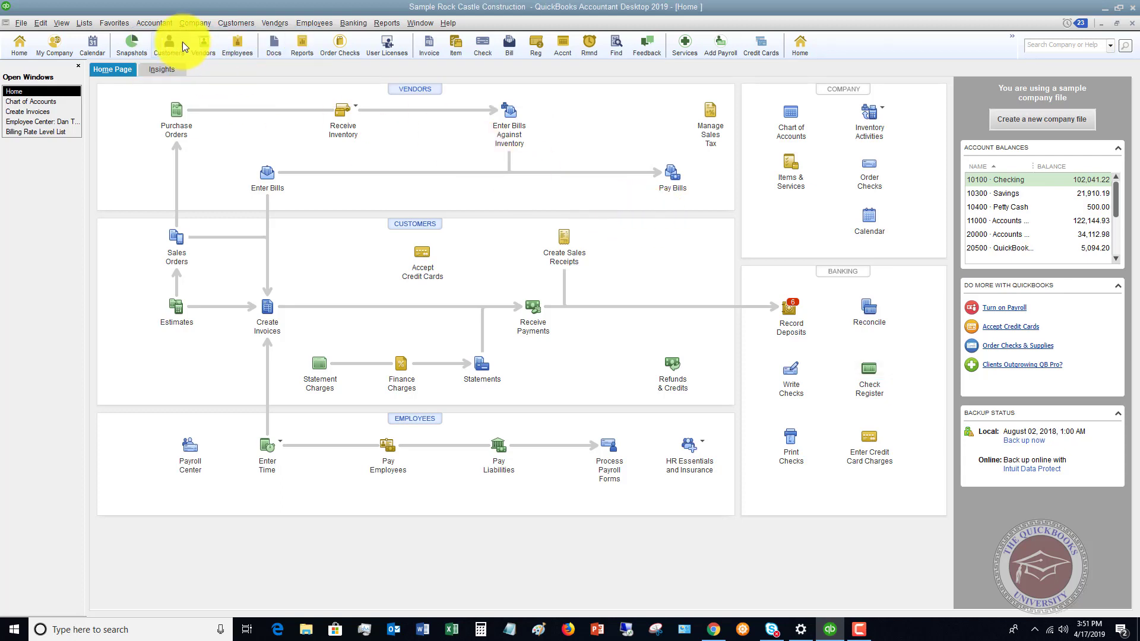
Open the Chart of Accounts, preview the 10100 Checking register, and close it
{"action": "left_click", "coordinate": [195, 22]}
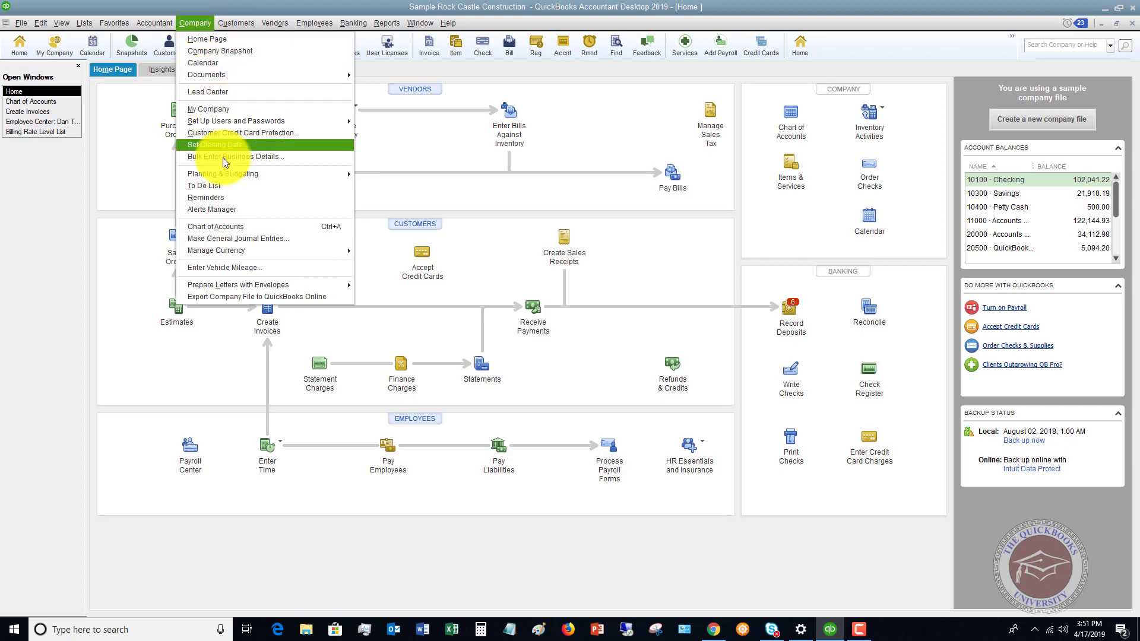
{"action": "left_click", "coordinate": [234, 228]}
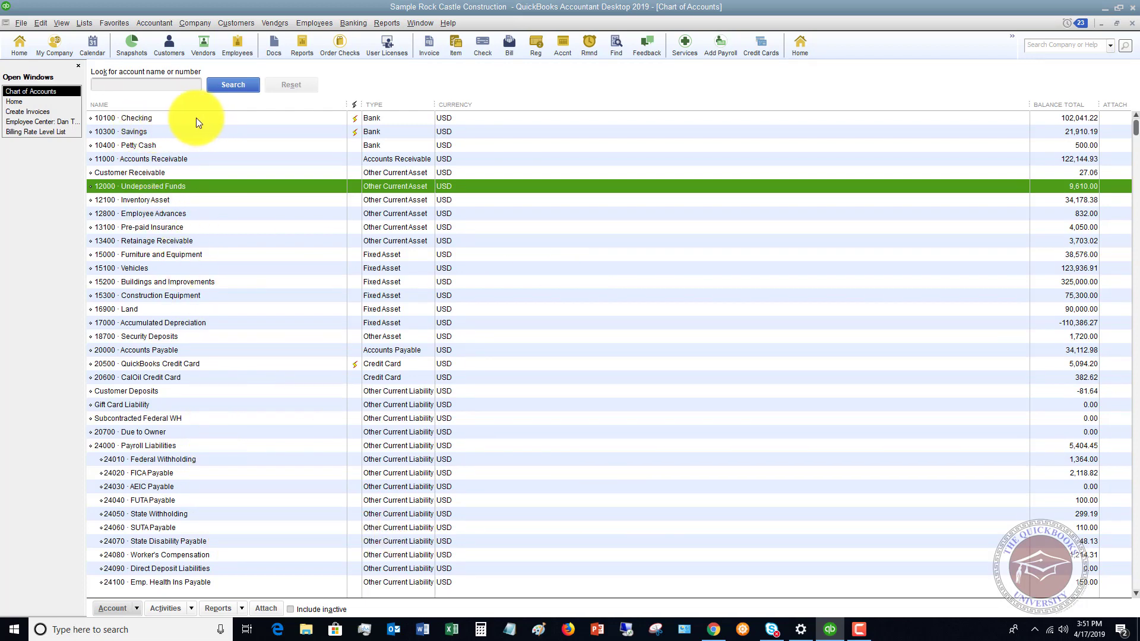
{"action": "double_click", "coordinate": [248, 120]}
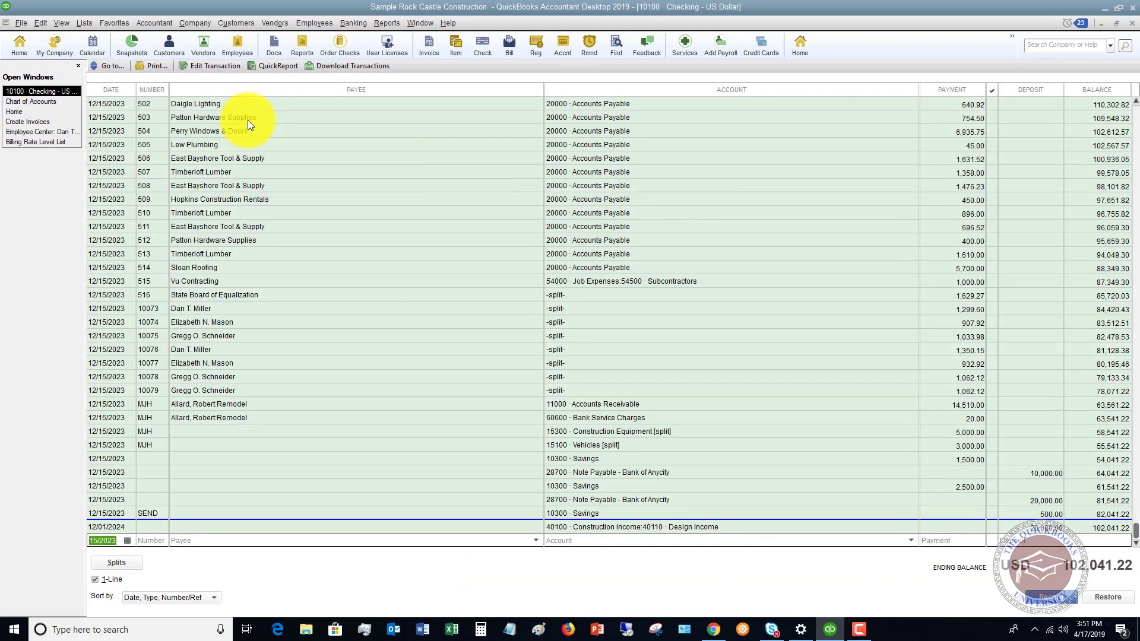
{"action": "left_click", "coordinate": [1132, 23]}
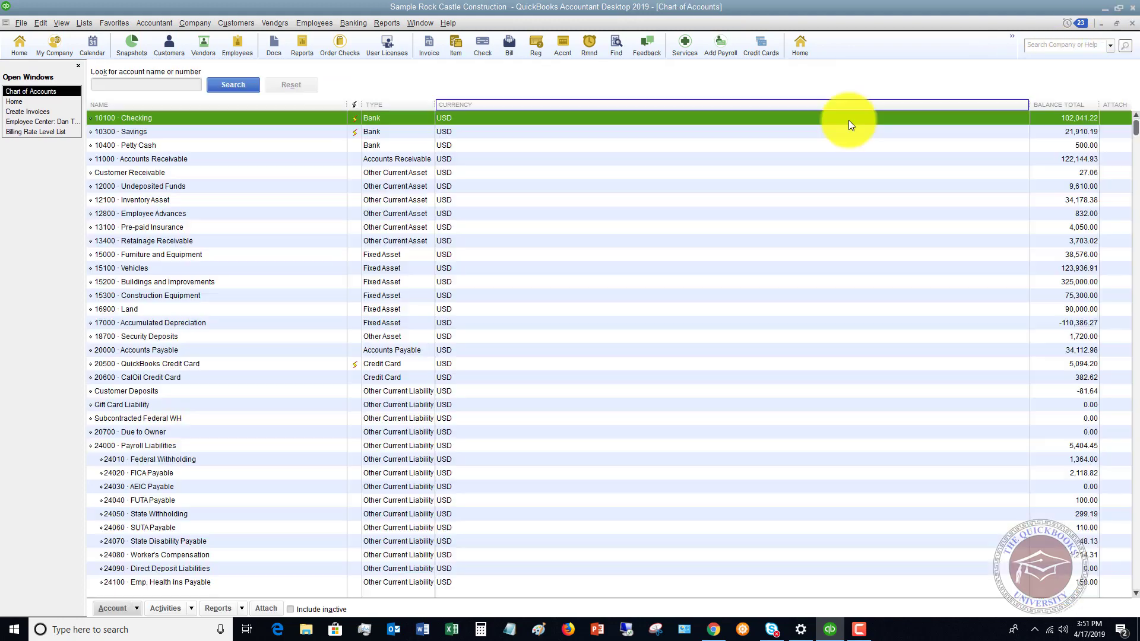
View and close the 15100 Vehicles register, then open the 10100 Checking register
{"action": "right_click", "coordinate": [167, 269]}
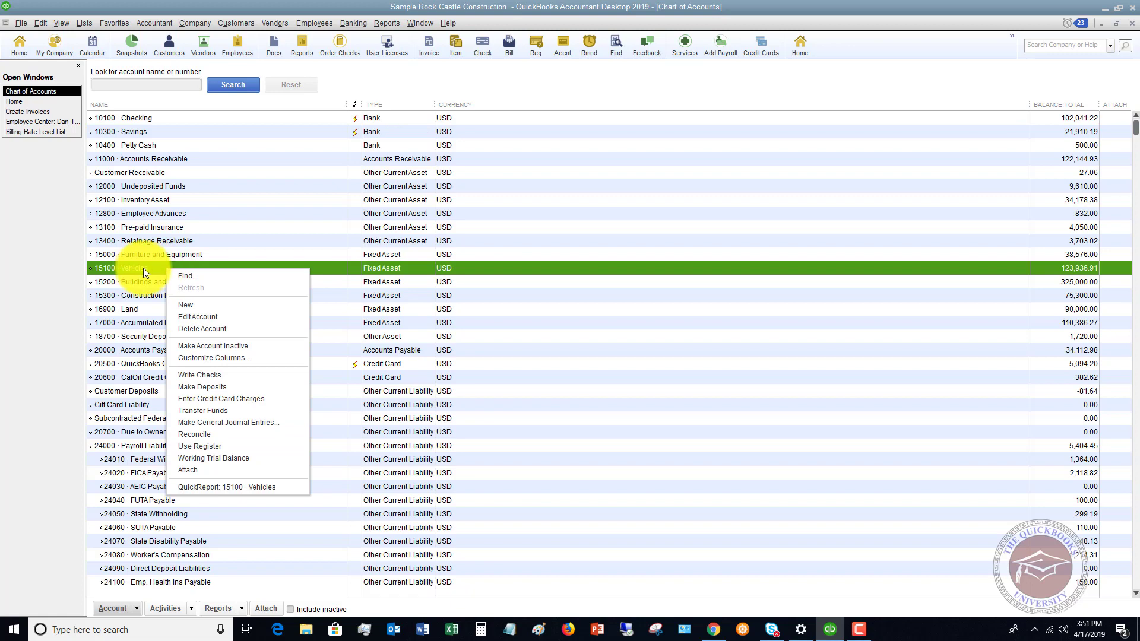
{"action": "left_click", "coordinate": [204, 447]}
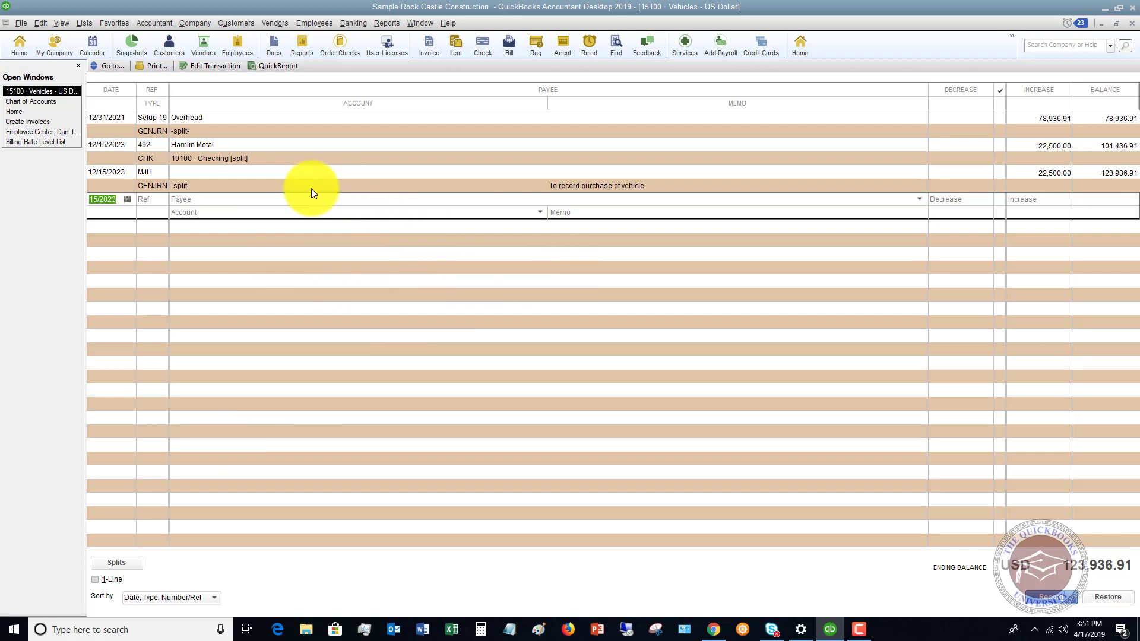
{"action": "left_click", "coordinate": [1131, 23]}
{"action": "double_click", "coordinate": [233, 118]}
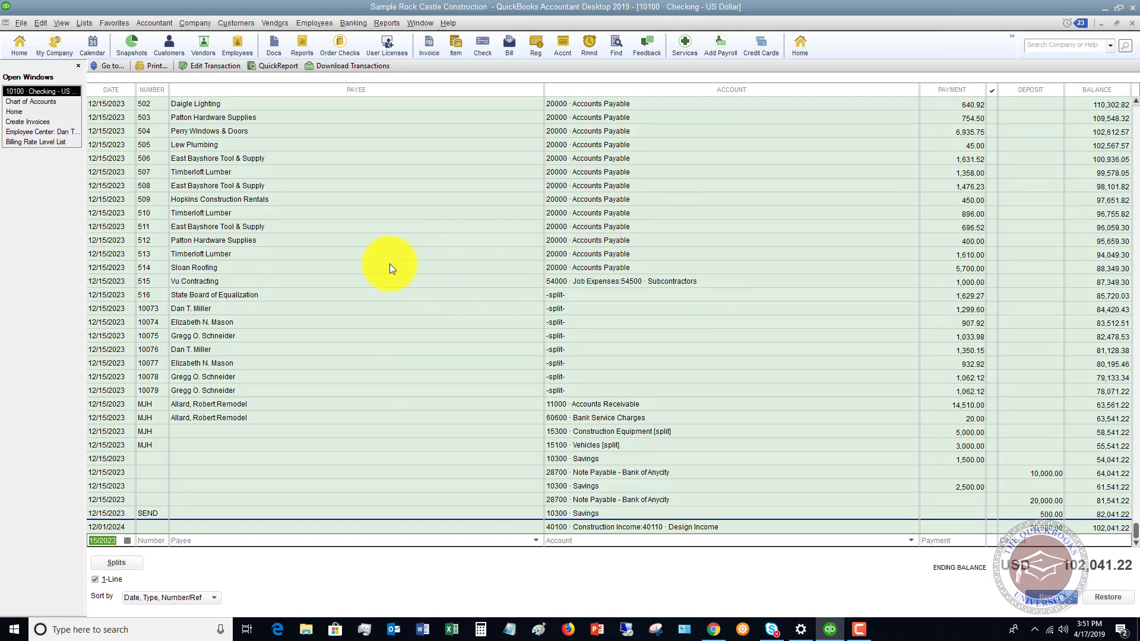
Leave the Checking register in two-line view and bring the Chart of Accounts forward
{"action": "left_click", "coordinate": [95, 579]}
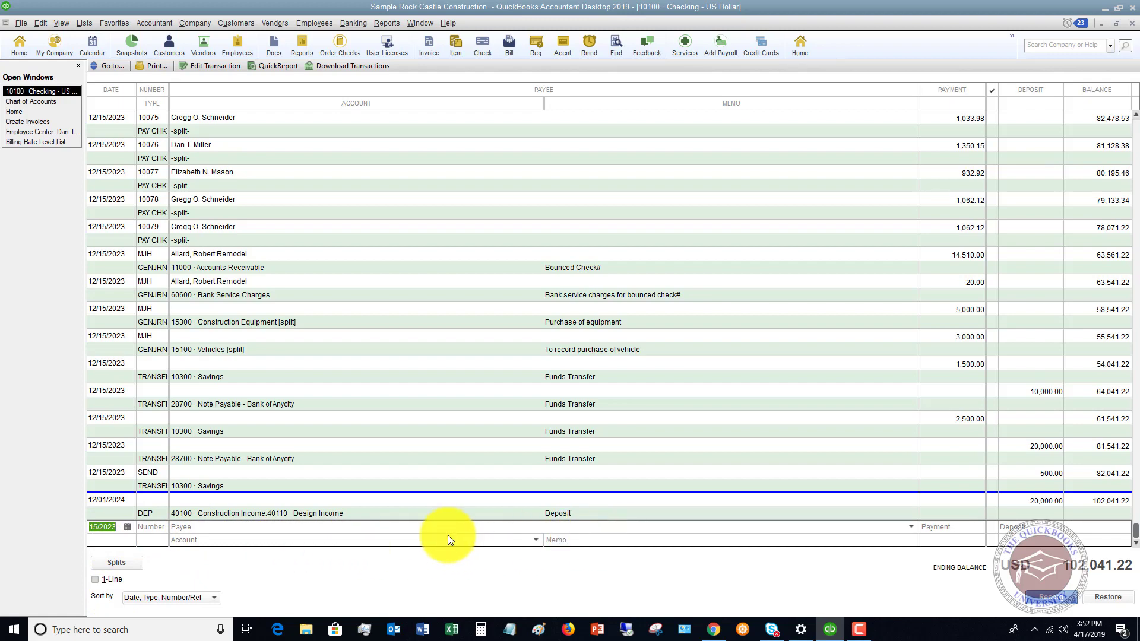
{"action": "left_click", "coordinate": [95, 579]}
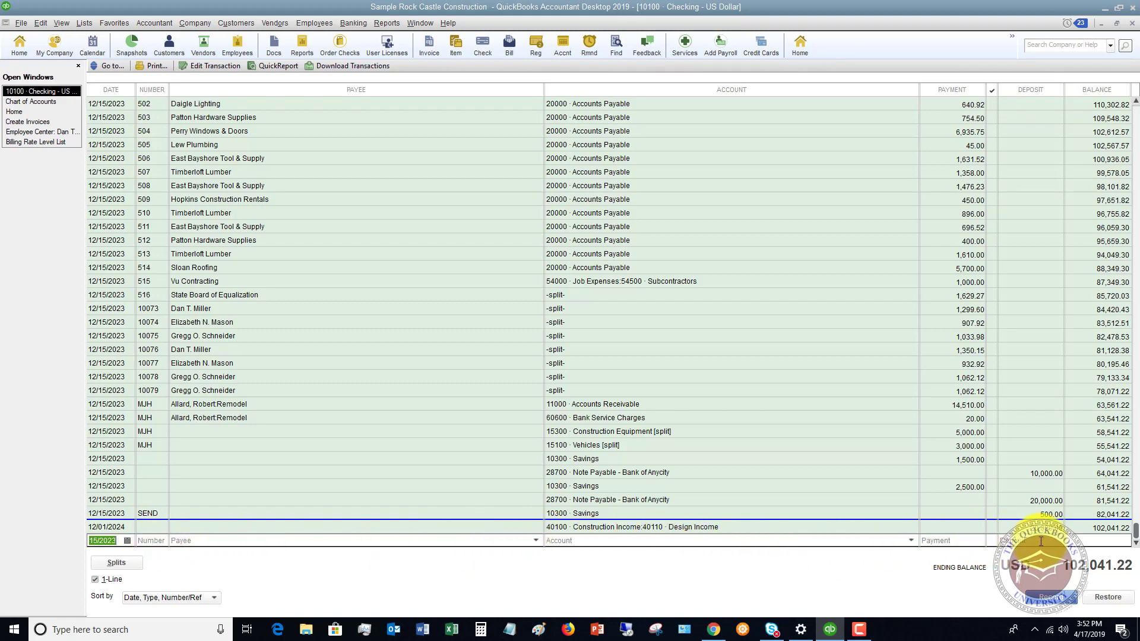
{"action": "left_click", "coordinate": [95, 580]}
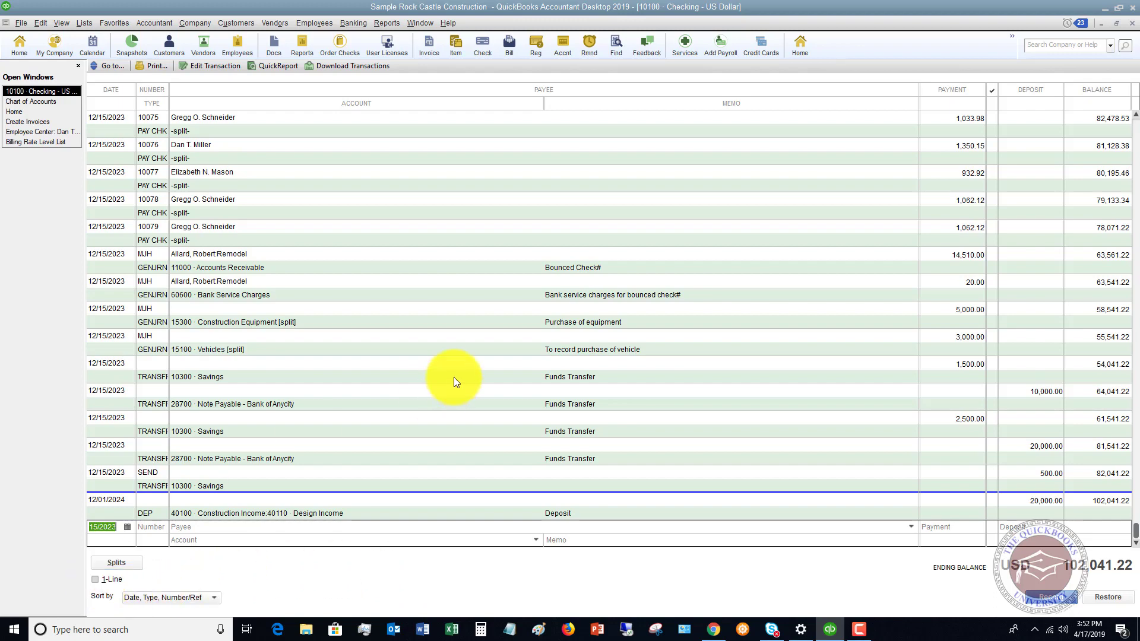
{"action": "left_click", "coordinate": [45, 102]}
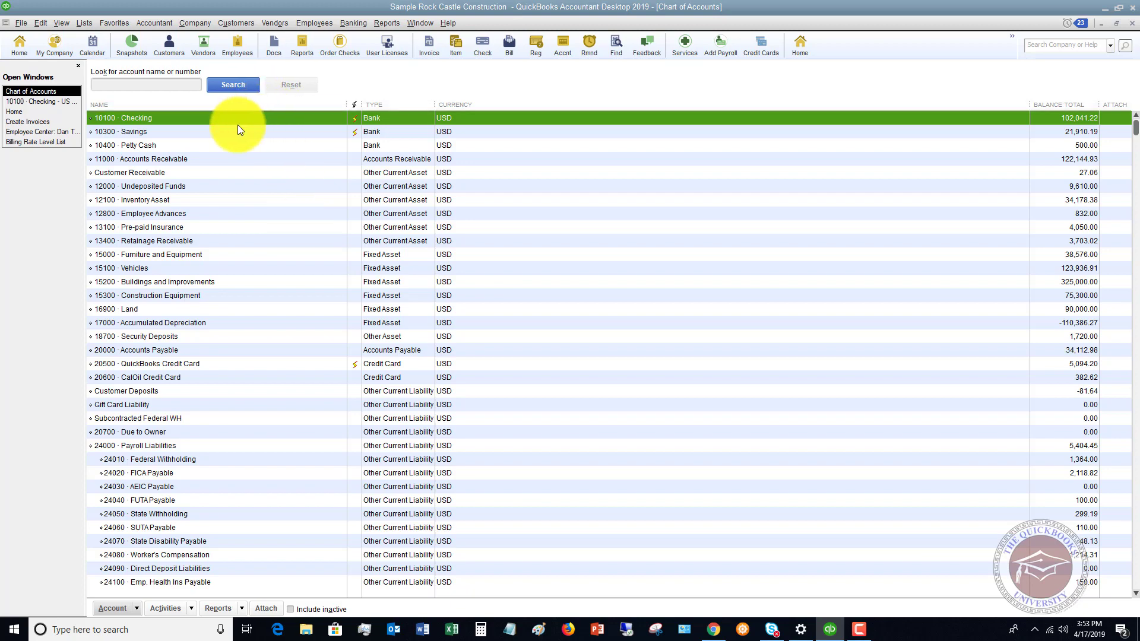
Reopen the 10100 Checking register and date a new entry 12/10/2023
{"action": "double_click", "coordinate": [280, 120]}
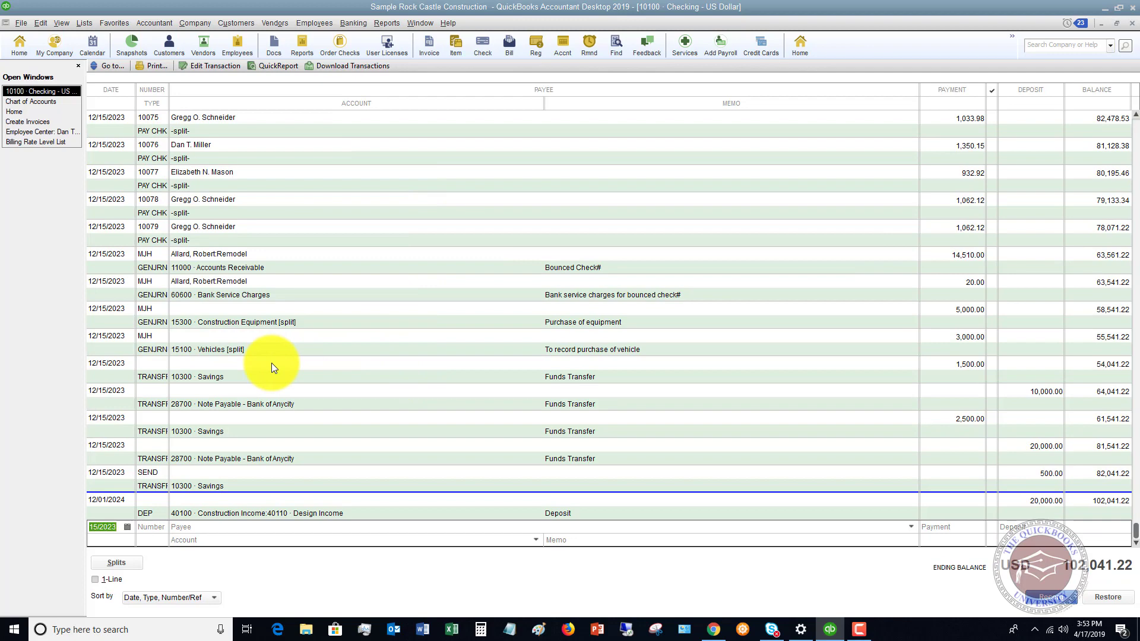
{"action": "type", "text": "1210"}
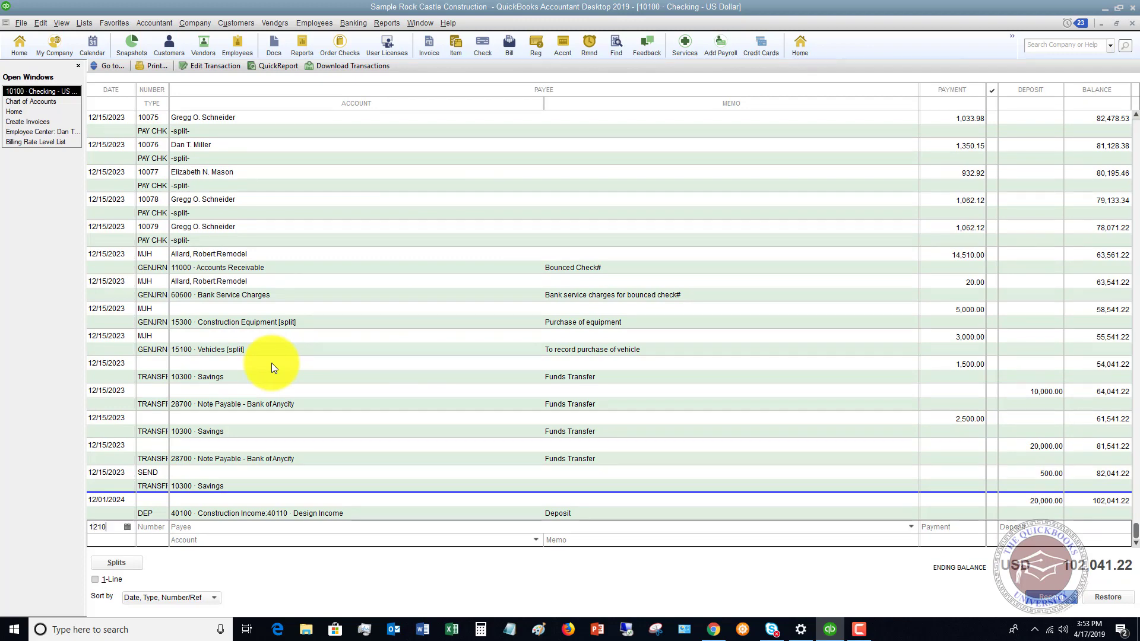
{"action": "type", "text": "2023"}
{"action": "key", "text": "Tab"}
Set the new entry's number to EFT
{"action": "type", "text": "1295"}
{"action": "key", "text": "BackSpace"}
{"action": "key", "text": "BackSpace"}
{"action": "key", "text": "BackSpace"}
{"action": "key", "text": "BackSpace"}
{"action": "type", "text": "Deb"}
{"action": "key", "text": "BackSpace"}
{"action": "key", "text": "BackSpace"}
{"action": "key", "text": "BackSpace"}
{"action": "key", "text": "BackSpace"}
{"action": "key", "text": "BackSpace"}
{"action": "type", "text": "EFT"}
{"action": "key", "text": "BackSpace"}
{"action": "key", "text": "BackSpace"}
{"action": "key", "text": "BackSpace"}
{"action": "type", "text": "ACH"}
{"action": "key", "text": "BackSpace"}
{"action": "key", "text": "BackSpace"}
{"action": "key", "text": "BackSpace"}
{"action": "type", "text": "EFT"}
{"action": "key", "text": "Tab"}
Make Cal Telephone the payee with a 54.99 payment
{"action": "left_click", "coordinate": [912, 527]}
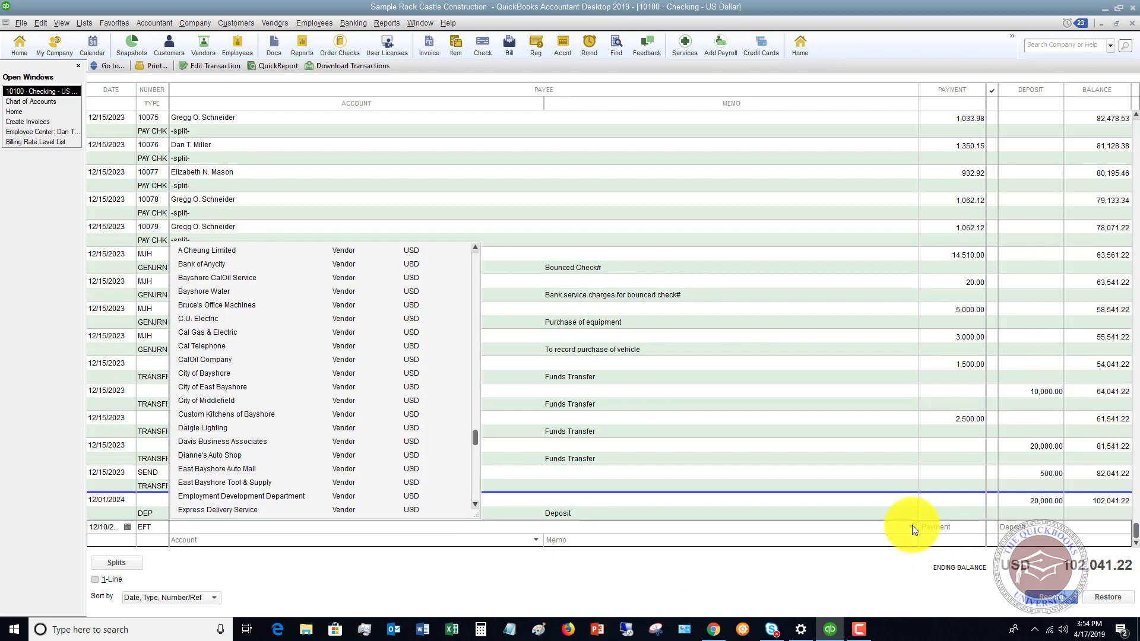
{"action": "left_click", "coordinate": [912, 528]}
{"action": "left_click", "coordinate": [914, 528]}
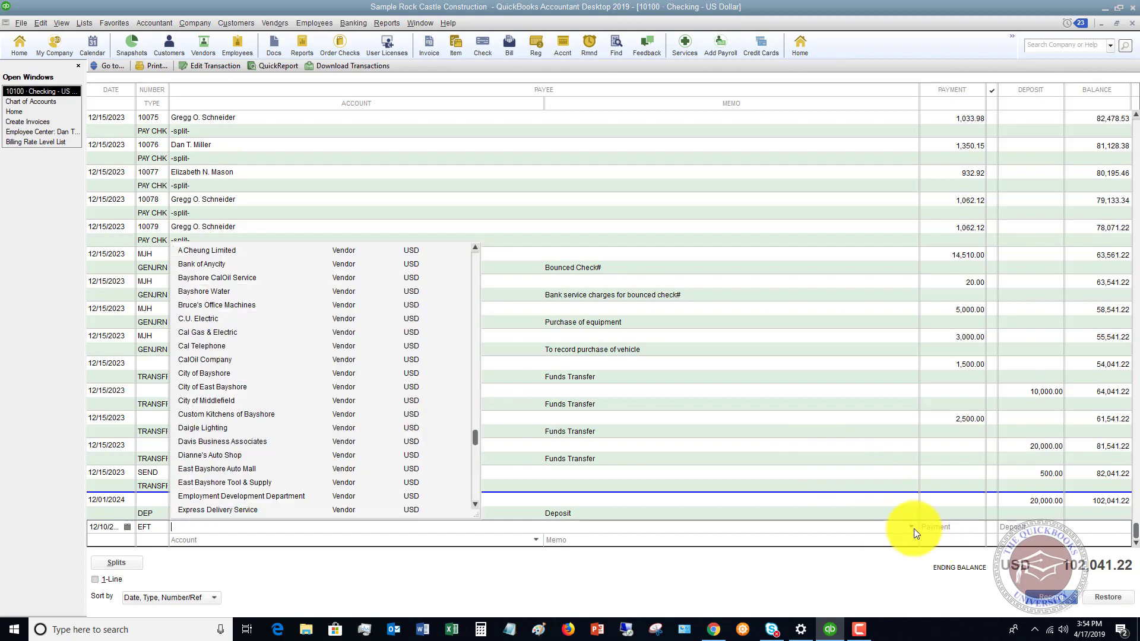
{"action": "left_click", "coordinate": [214, 346]}
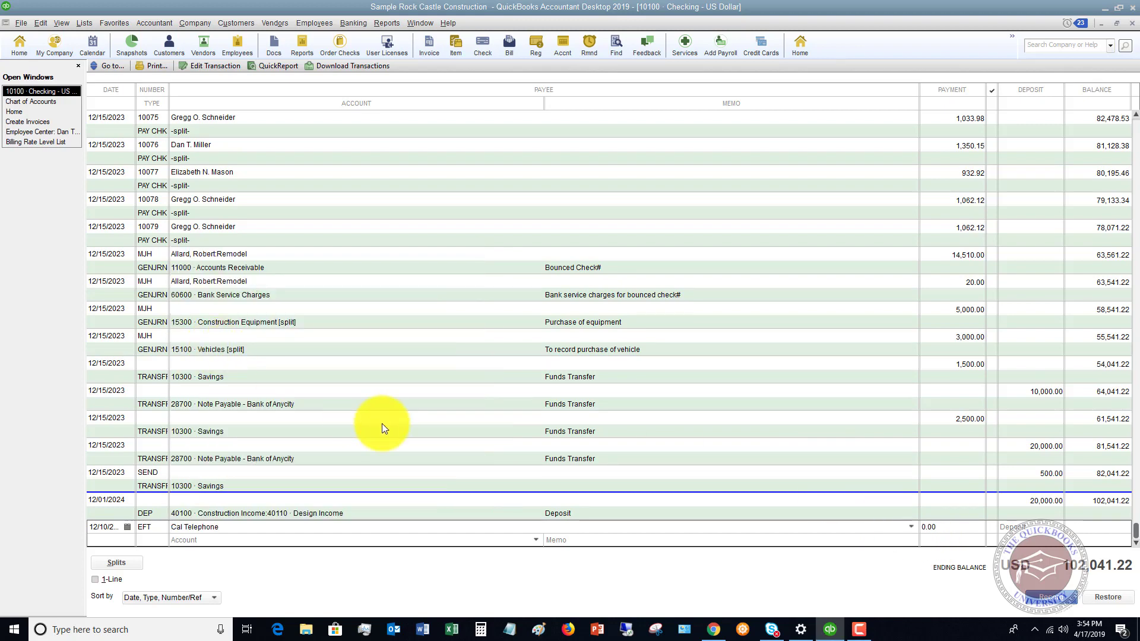
{"action": "key", "text": "Tab"}
{"action": "type", "text": "54.99"}
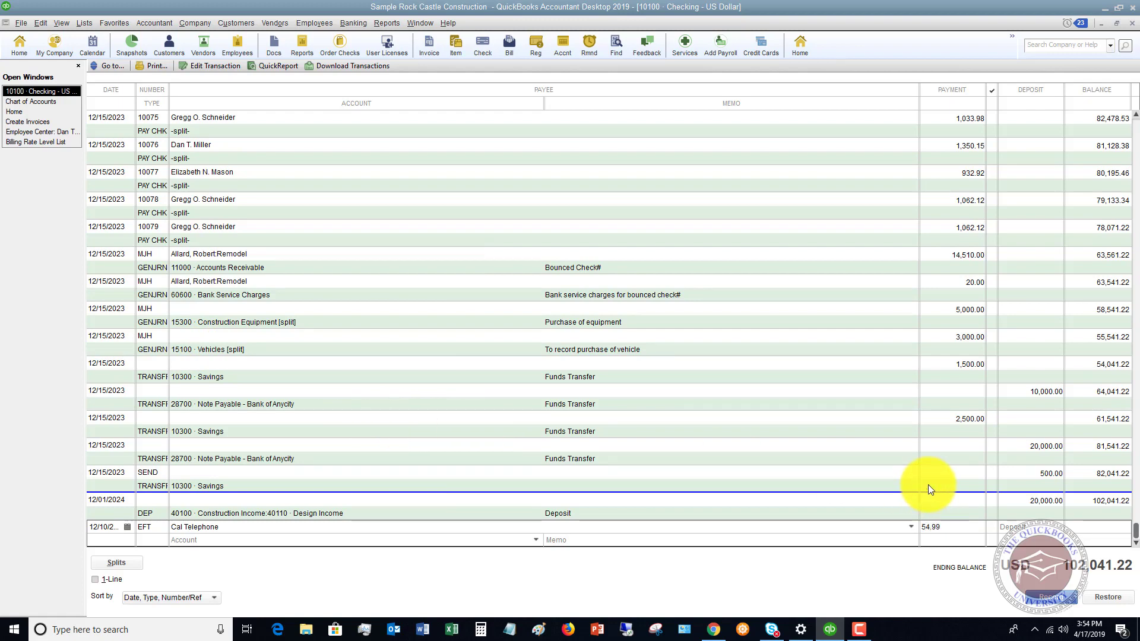
{"action": "key", "text": "Tab"}
Code it to 65100 Utilities:Telephone with memo 'Debit card for phone' and record it
{"action": "type", "text": "Ut"}
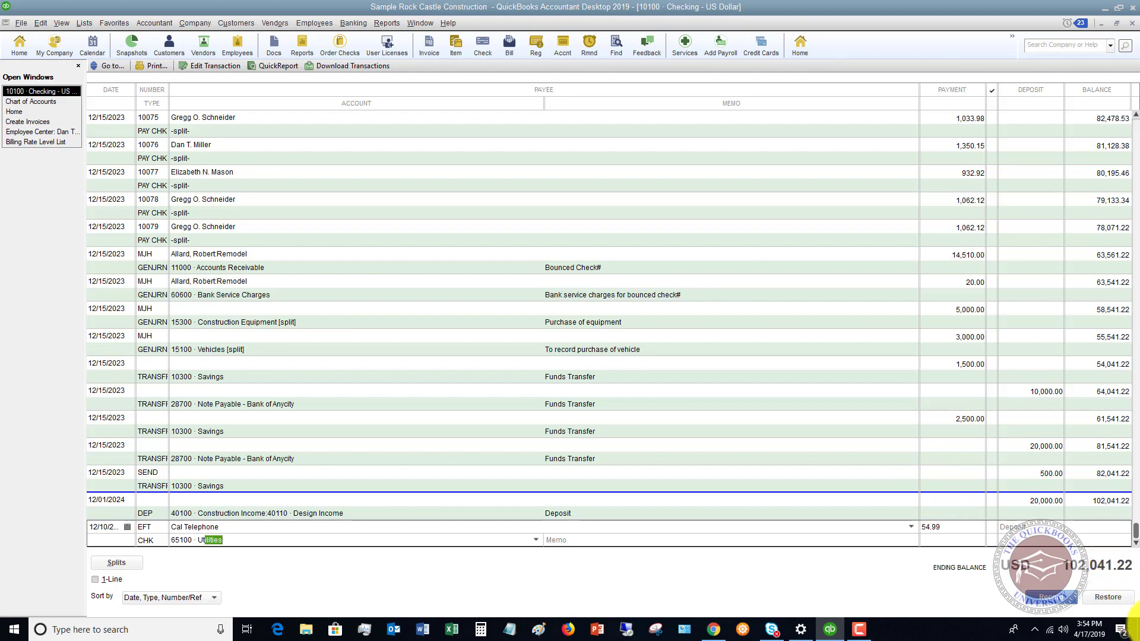
{"action": "left_click", "coordinate": [534, 540]}
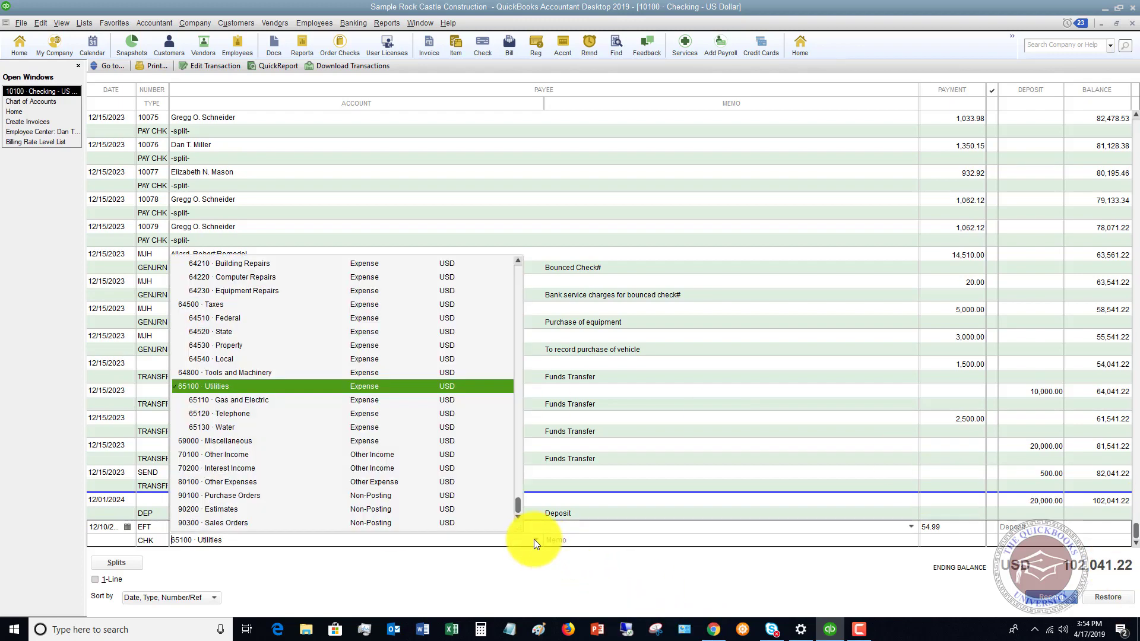
{"action": "left_click", "coordinate": [234, 412]}
{"action": "key", "text": "Tab"}
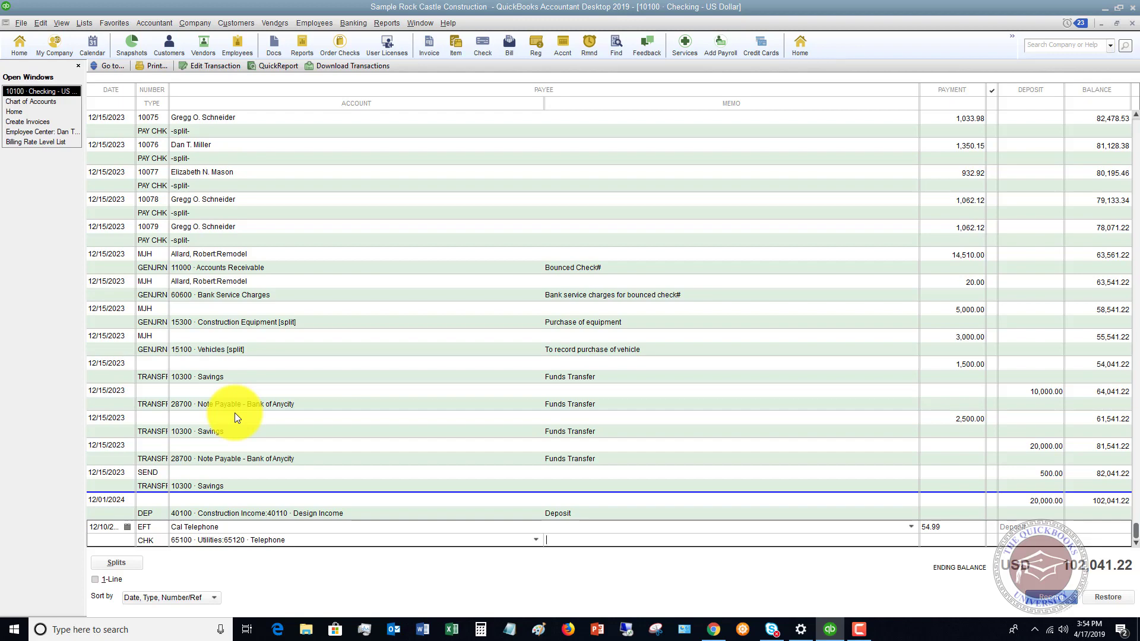
{"action": "type", "text": "Debit card for phone"}
{"action": "key", "text": "Return"}
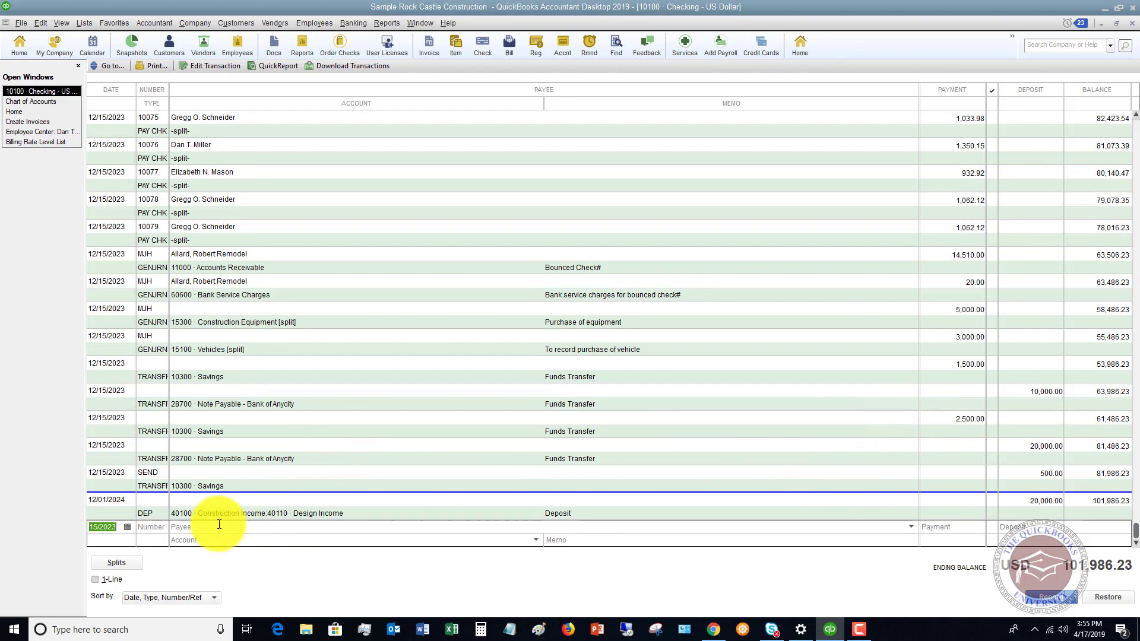
Enter an EFT entry to Cal Gas & Electric for 103.93 in the new register line
{"action": "left_click", "coordinate": [152, 528]}
{"action": "type", "text": "494"}
{"action": "left_click_drag", "start_coordinate": [164, 521], "coordinate": [123, 521]}
{"action": "type", "text": "EFT"}
{"action": "key", "text": "Tab"}
{"action": "type", "text": "Cal"}
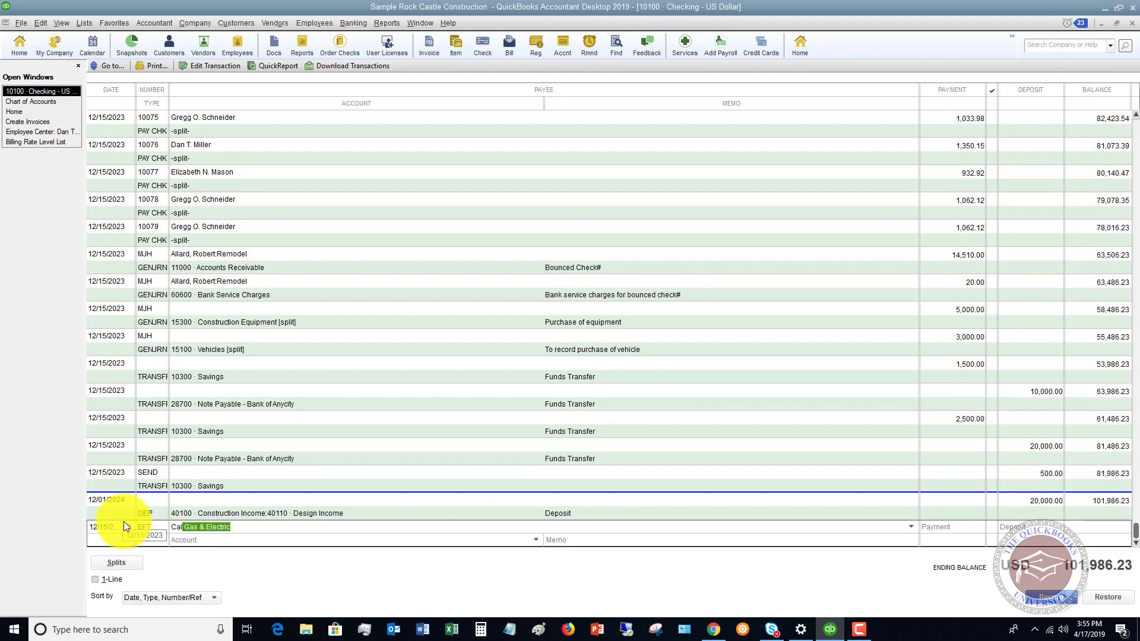
{"action": "key", "text": "Tab"}
{"action": "type", "text": "103.93"}
{"action": "key", "text": "Tab"}
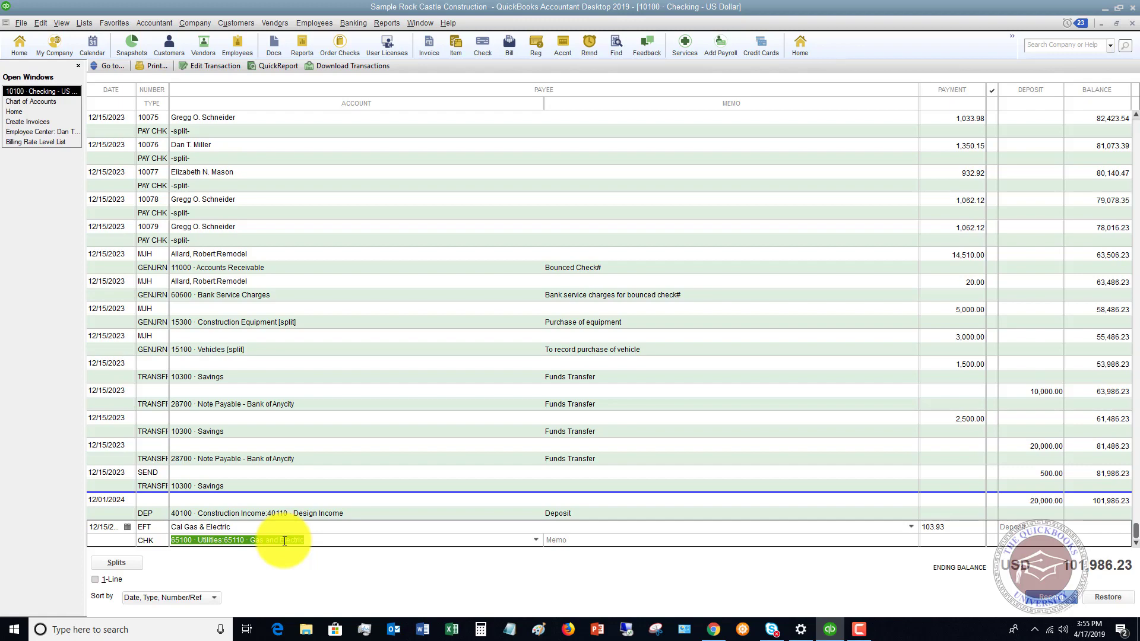
Open the splits and set the Gas and Electric line to 53.93
{"action": "left_click", "coordinate": [117, 562]}
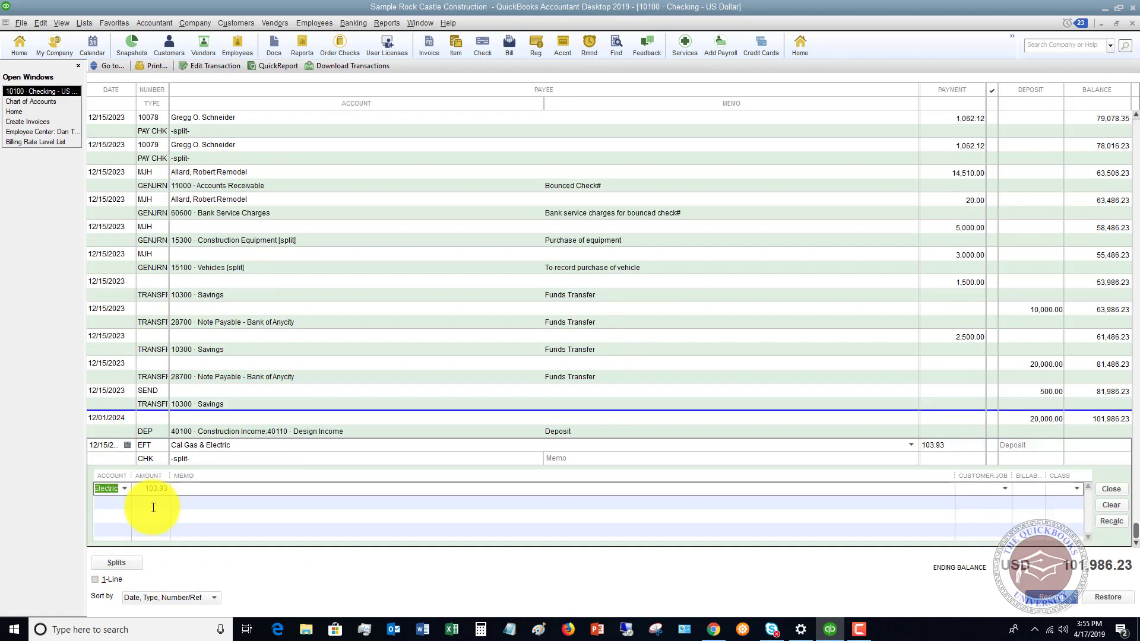
{"action": "key", "text": "Tab"}
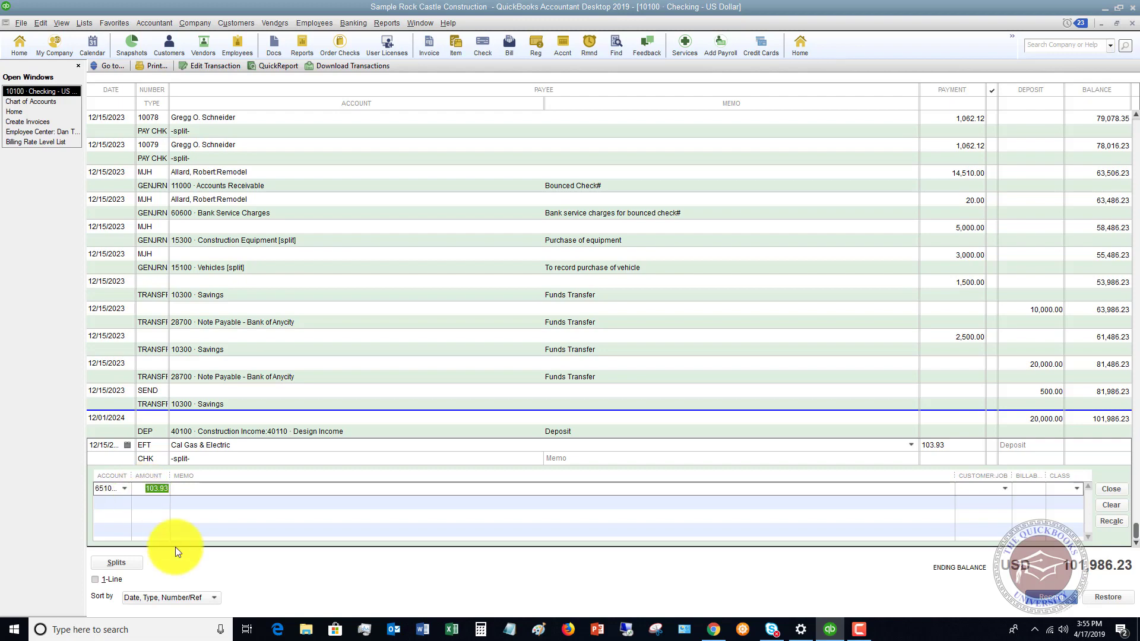
{"action": "type", "text": "53.93"}
{"action": "key", "text": "Tab"}
{"action": "key", "text": "Tab"}
{"action": "key", "text": "Tab"}
{"action": "key", "text": "Tab"}
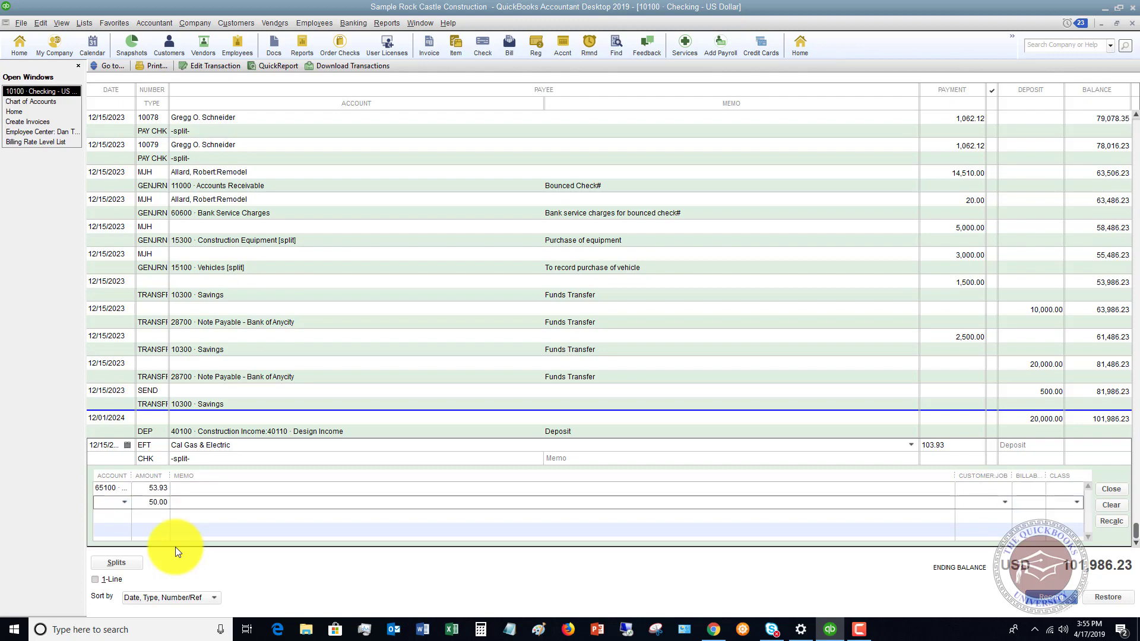
Assign the remaining 50.00 to 18700 Security Deposits and close the split detail
{"action": "left_click", "coordinate": [126, 502]}
{"action": "scroll", "coordinate": [283, 376], "scroll_direction": "up", "scroll_amount": 20}
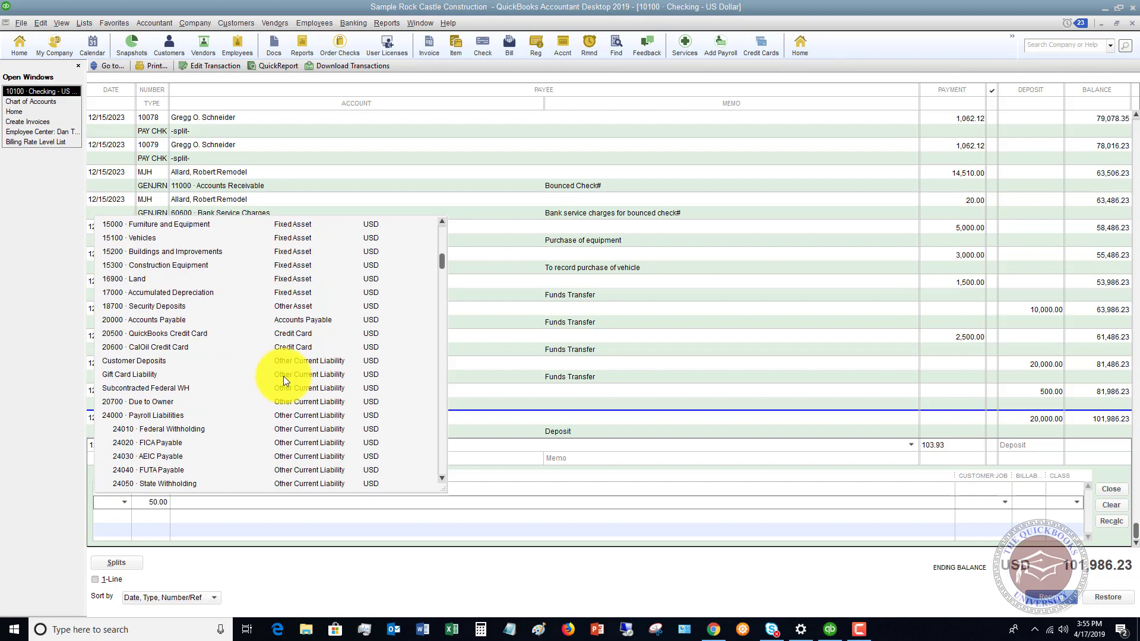
{"action": "scroll", "coordinate": [284, 376], "scroll_direction": "up", "scroll_amount": 3}
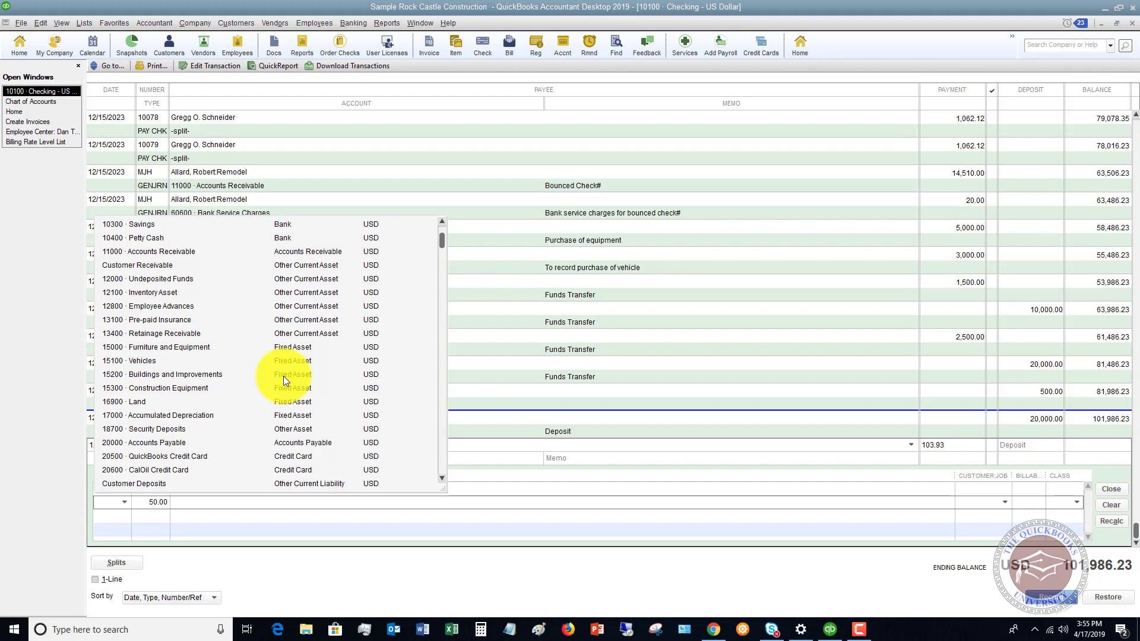
{"action": "scroll", "coordinate": [283, 376], "scroll_direction": "up", "scroll_amount": 1}
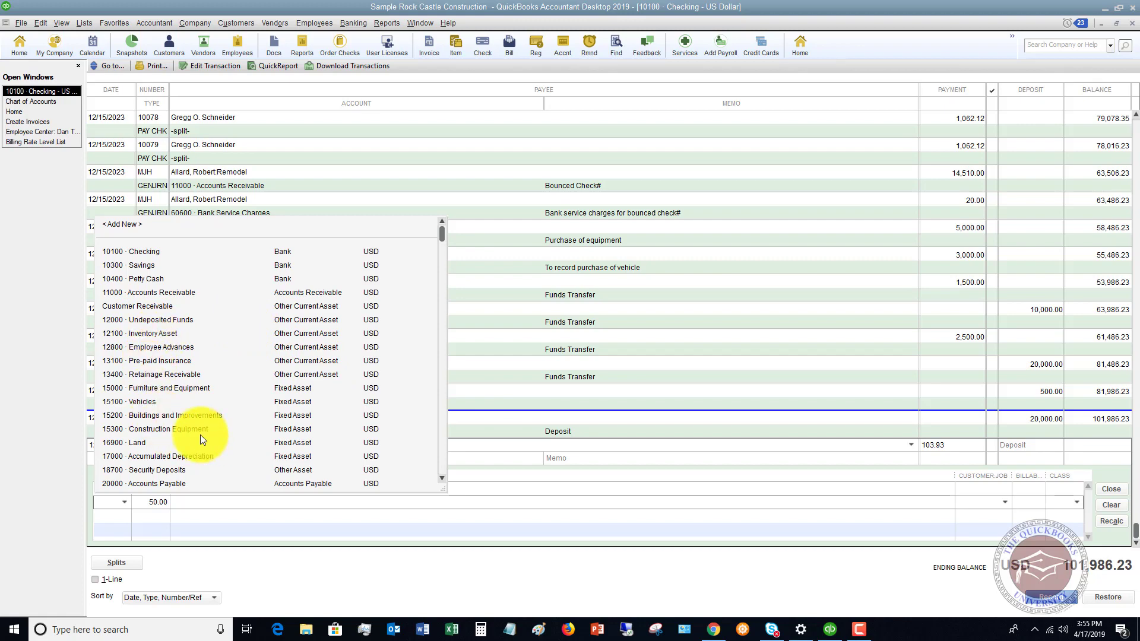
{"action": "scroll", "coordinate": [201, 440], "scroll_direction": "down", "scroll_amount": 1}
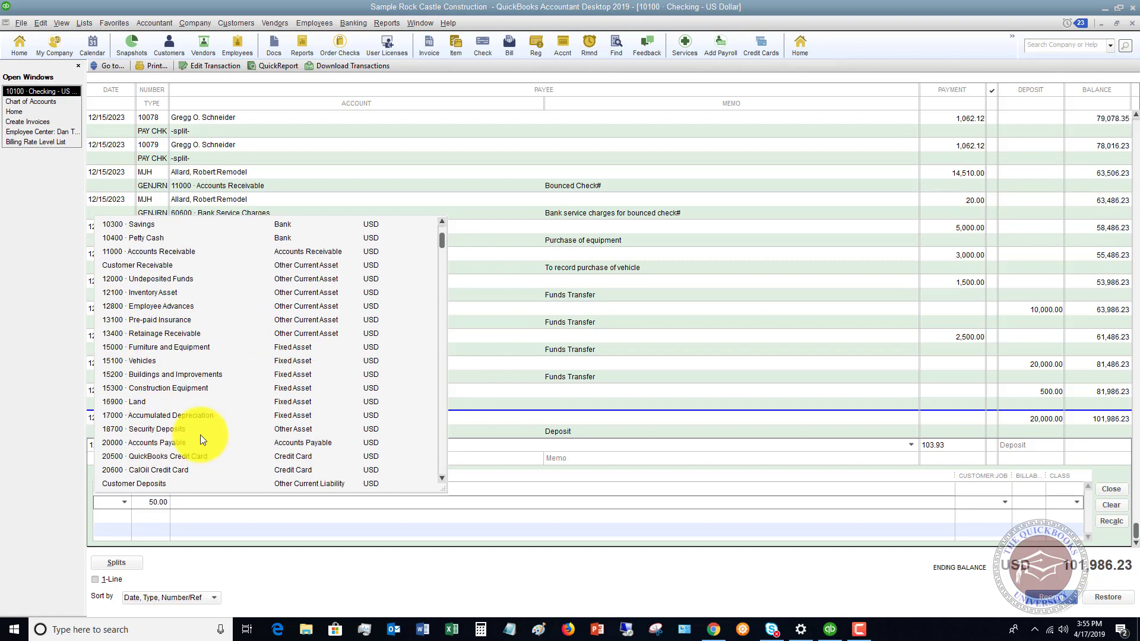
{"action": "left_click", "coordinate": [163, 429]}
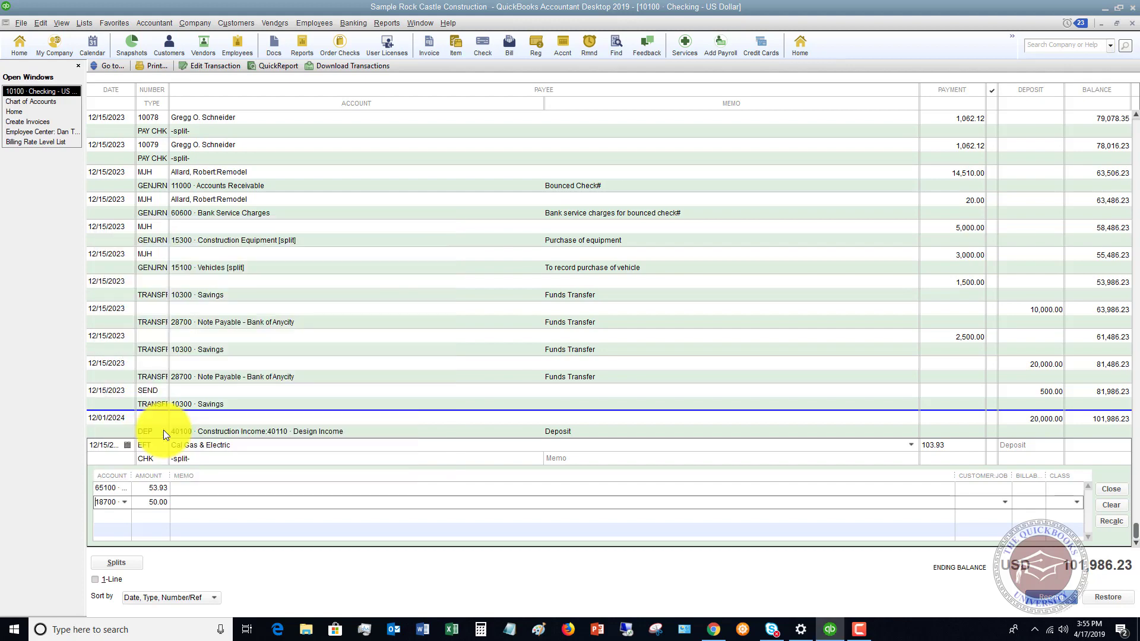
{"action": "left_click", "coordinate": [140, 501]}
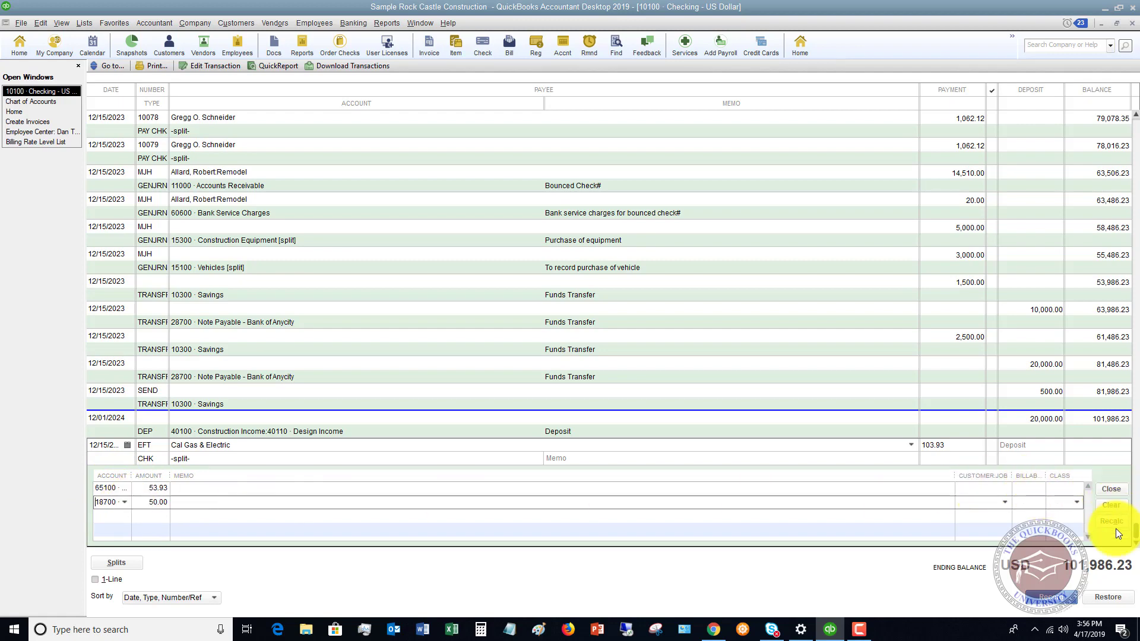
{"action": "left_click", "coordinate": [1111, 488]}
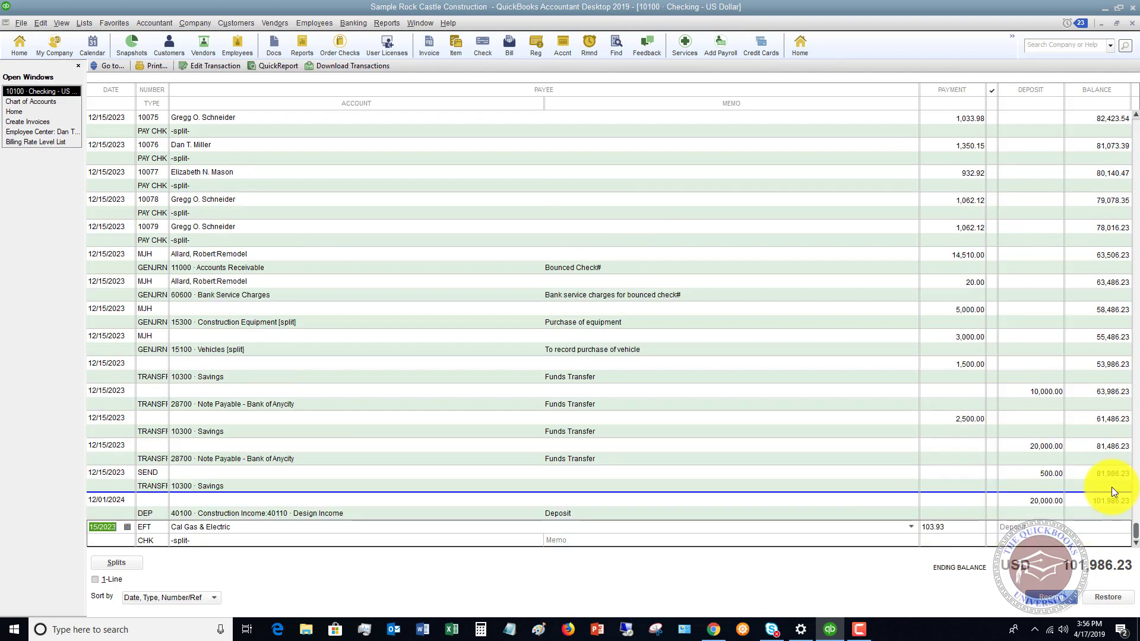
{"action": "left_click", "coordinate": [1038, 593]}
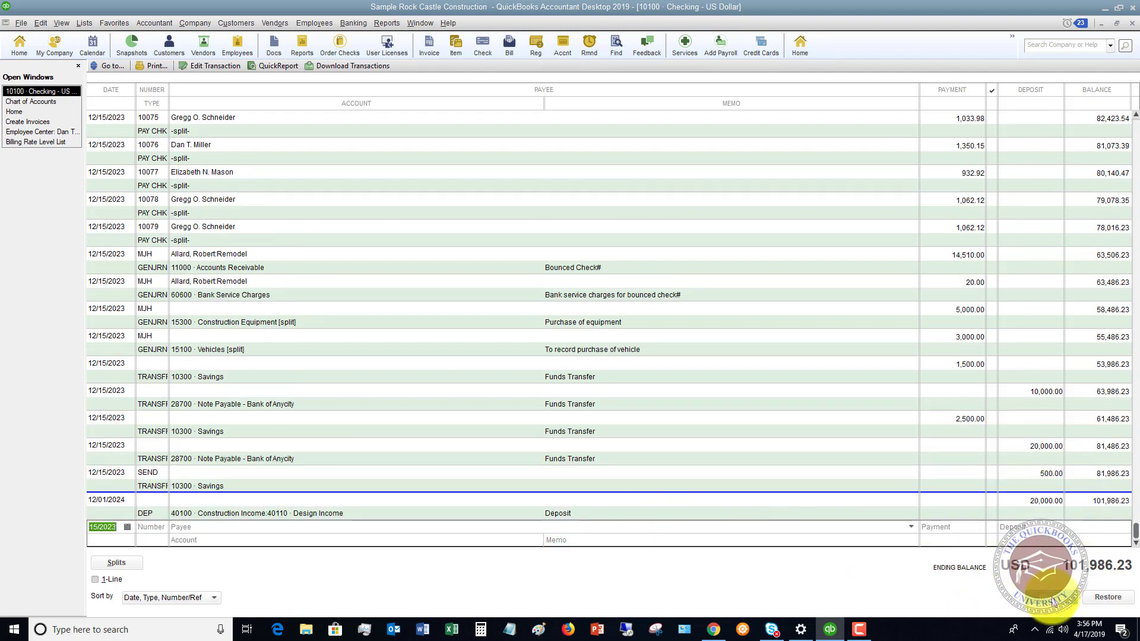
{"action": "scroll", "coordinate": [229, 311], "scroll_direction": "up", "scroll_amount": 2}
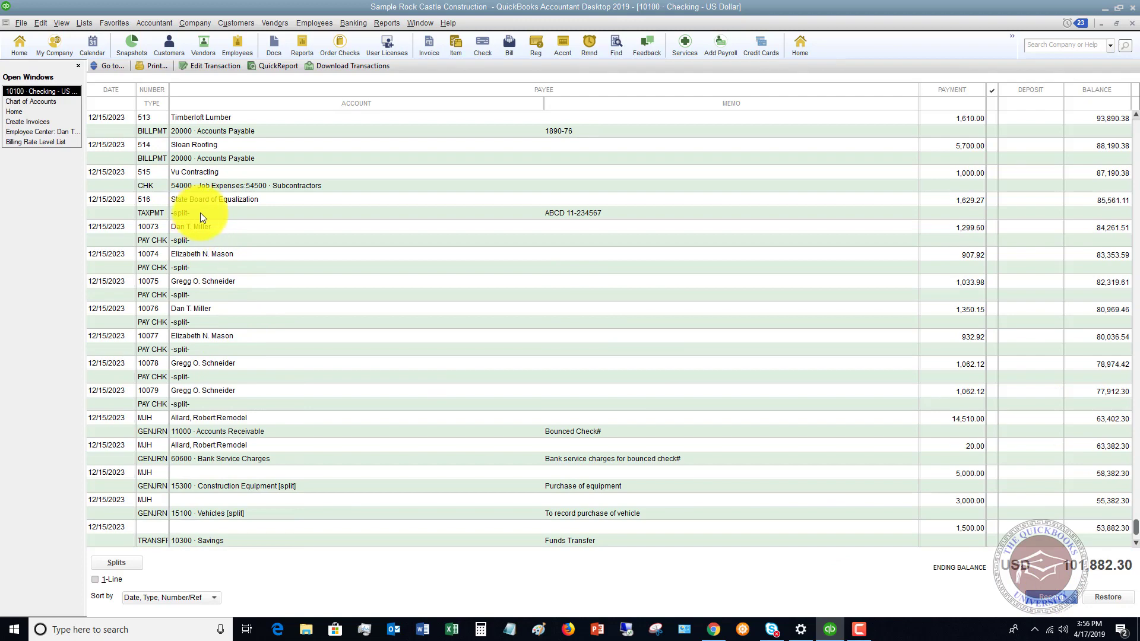
{"action": "scroll", "coordinate": [403, 269], "scroll_direction": "up", "scroll_amount": 2}
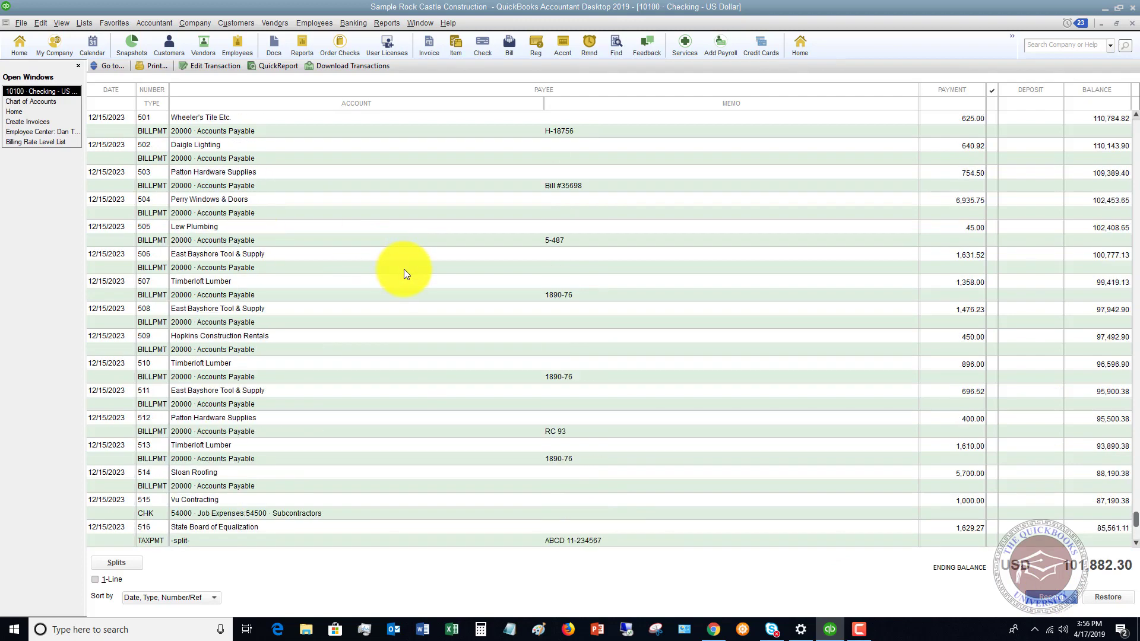
{"action": "scroll", "coordinate": [399, 273], "scroll_direction": "down", "scroll_amount": 2}
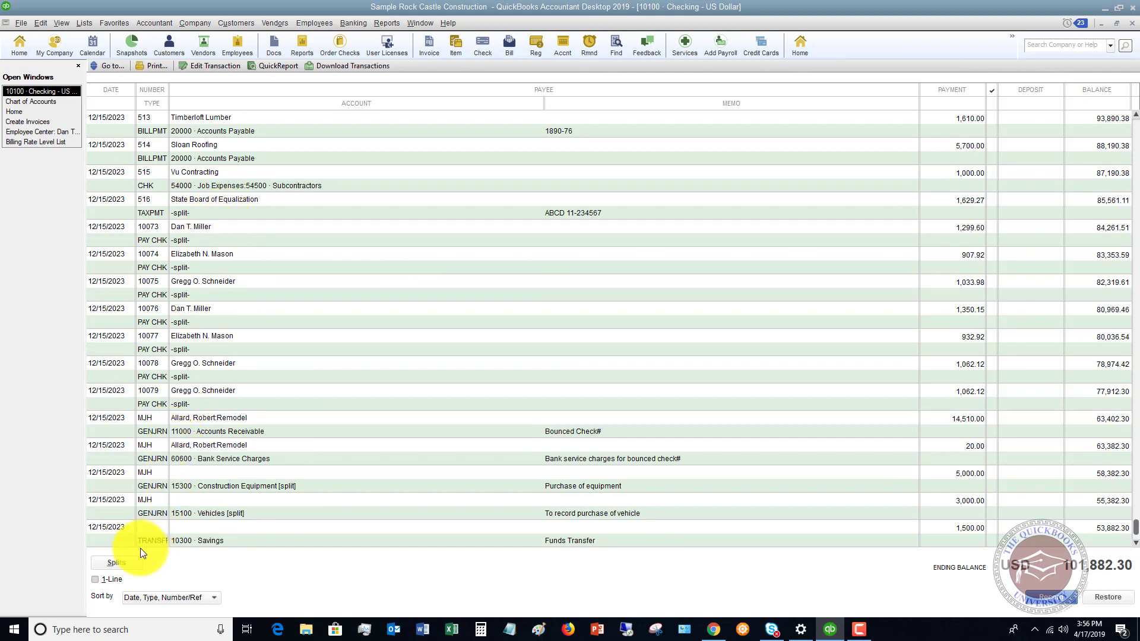
{"action": "left_click", "coordinate": [97, 579]}
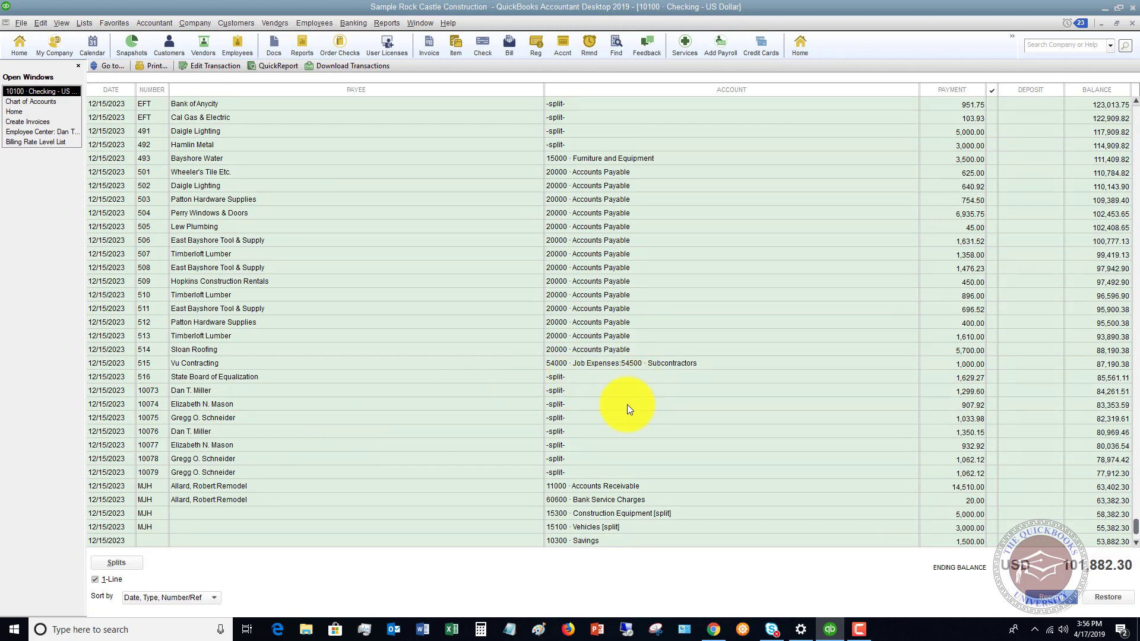
{"action": "left_click", "coordinate": [94, 580]}
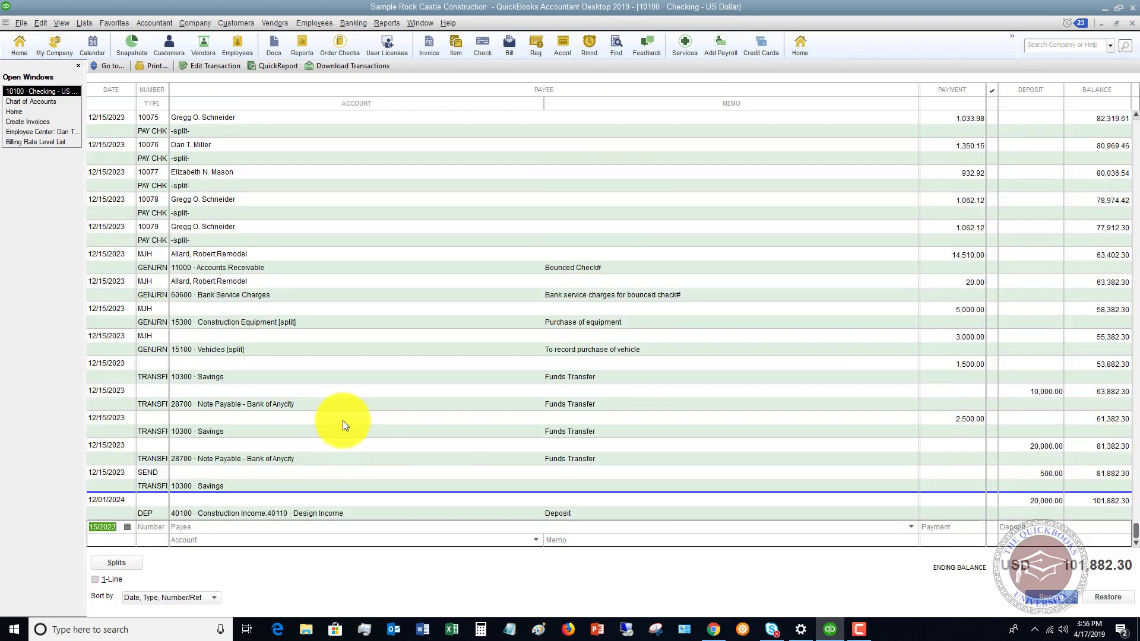